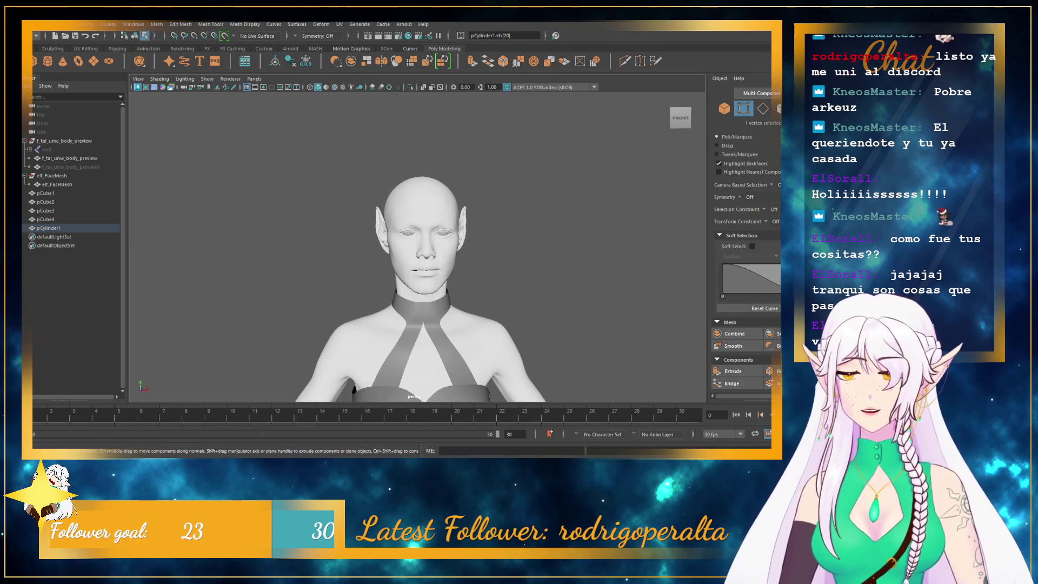
- Deselect the body mesh and put only the cylinder skirt into vertex editing around its hip ring
scroll(453, 303, down, 2)
alt+middle_drag(512, 304, 490, 201)
scroll(490, 201, down, 2)
alt+middle_drag(501, 271, 466, 172)
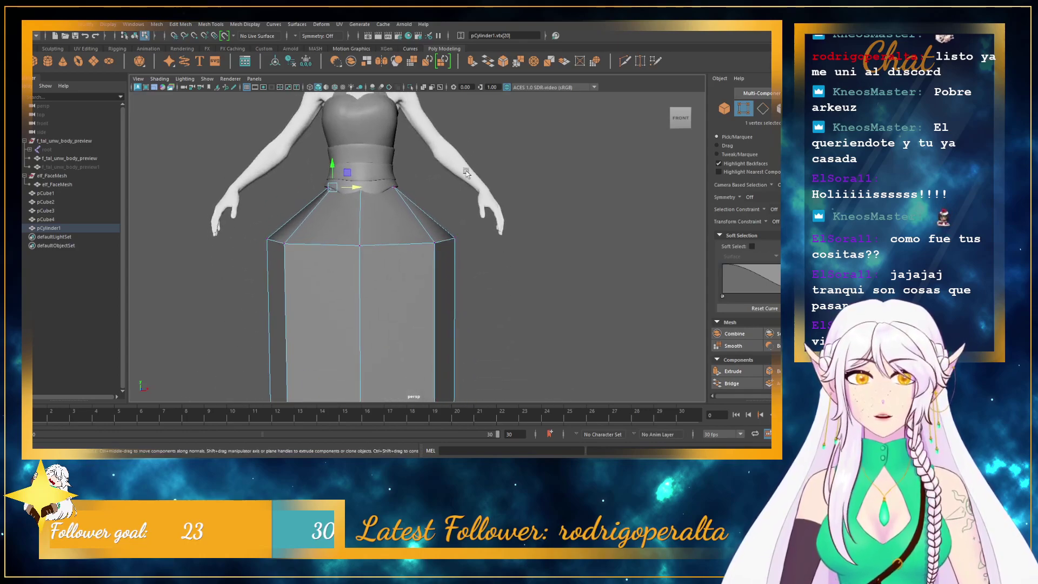
click(360, 247)
alt+drag(360, 249, 427, 259)
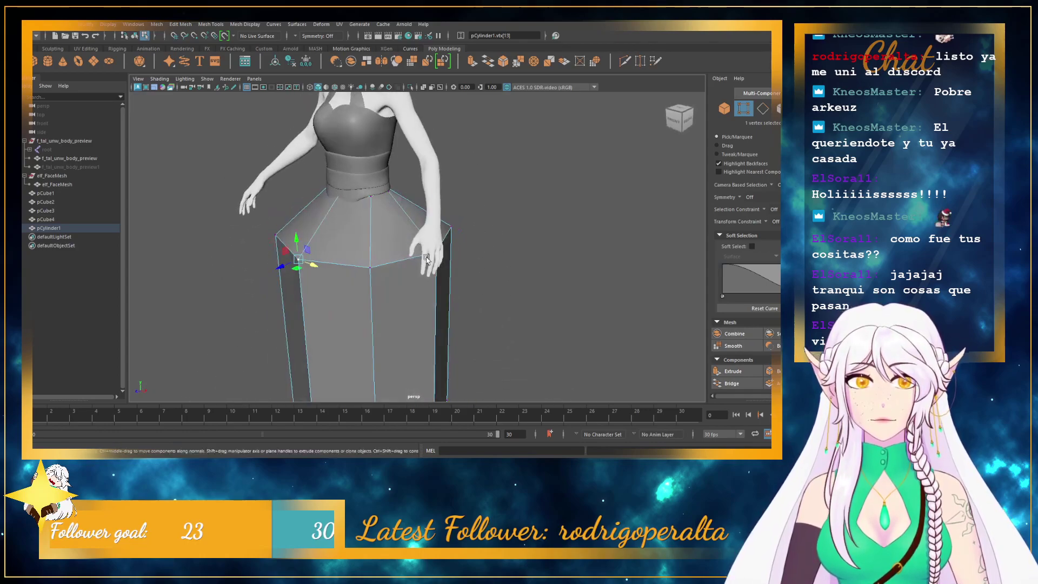
click(270, 232)
click(262, 297)
click(724, 108)
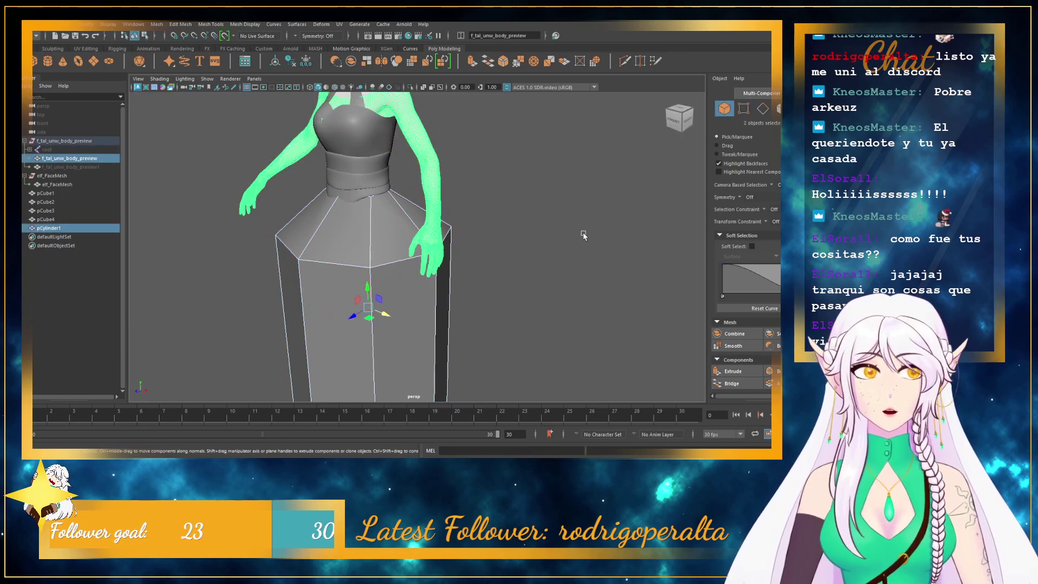
click(582, 233)
click(334, 262)
click(743, 109)
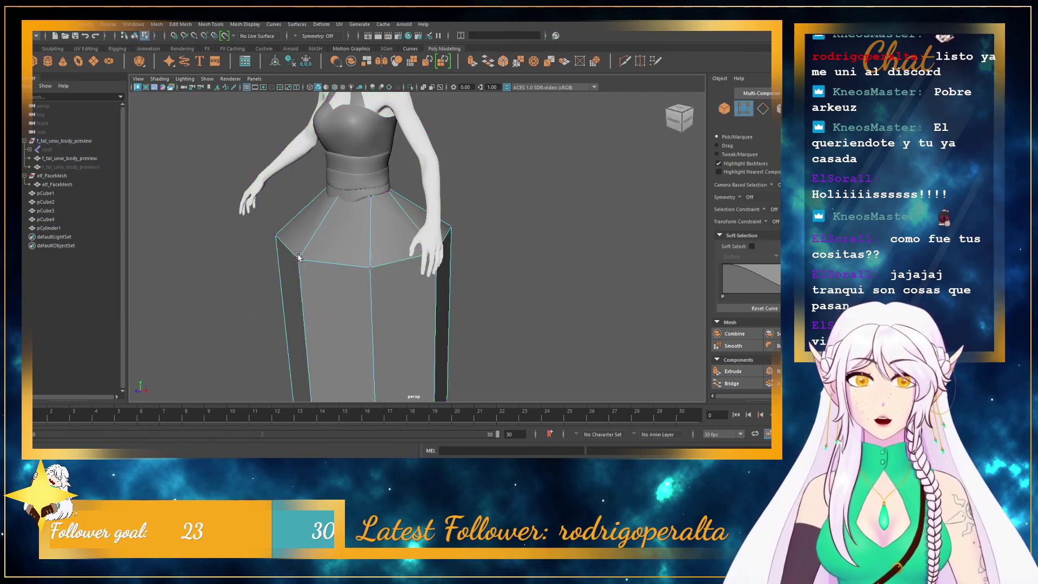
- Move three adjacent front vertices of the skirt's hip ring backward, closer to the body
click(298, 257)
shift+click(370, 267)
shift+click(275, 236)
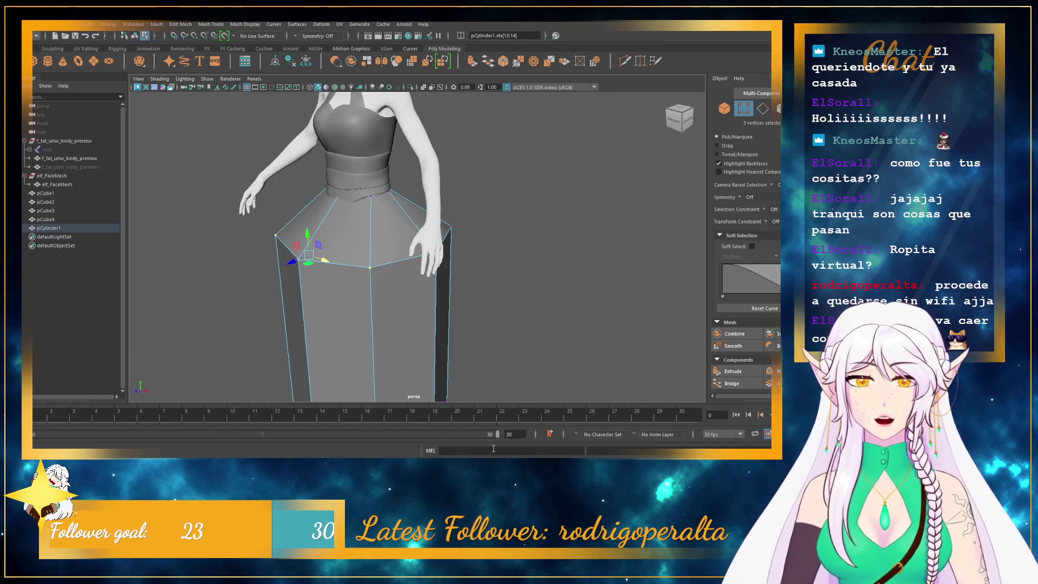
drag(291, 262, 315, 253)
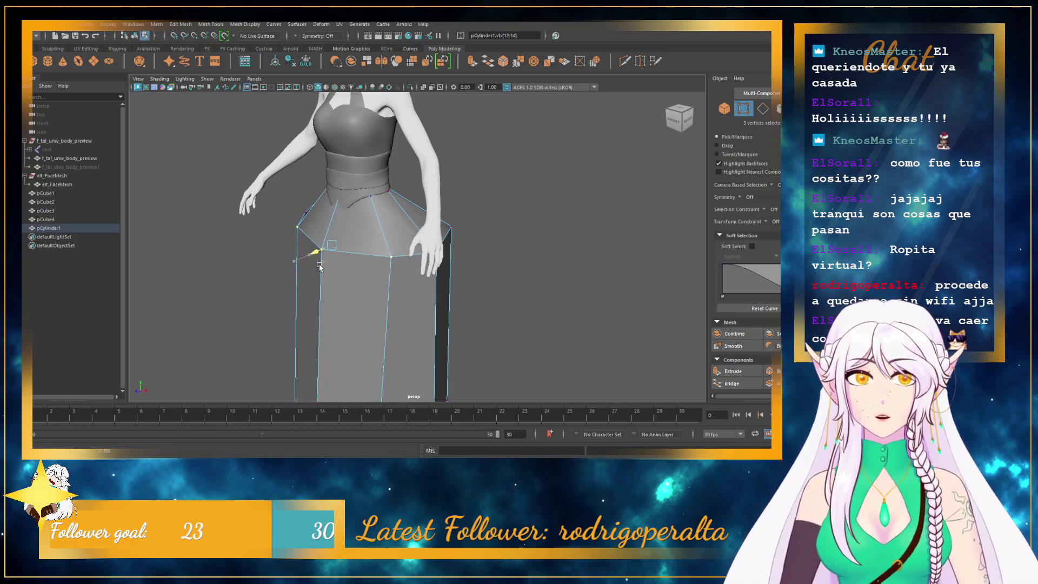
drag(334, 219, 378, 220)
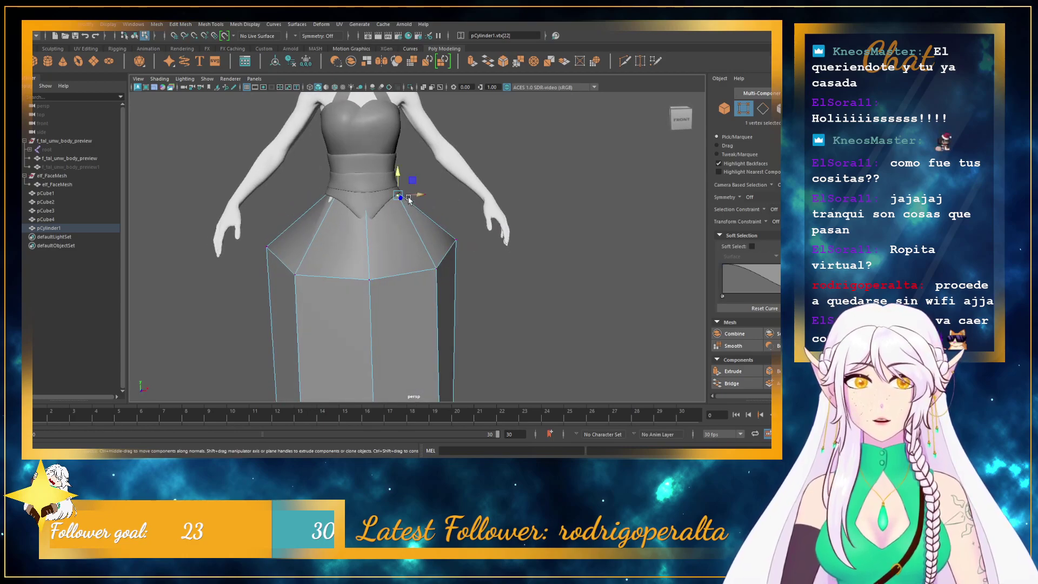
- Try moving the side vertex of the skirt's hip ring, and undo that move
click(333, 197)
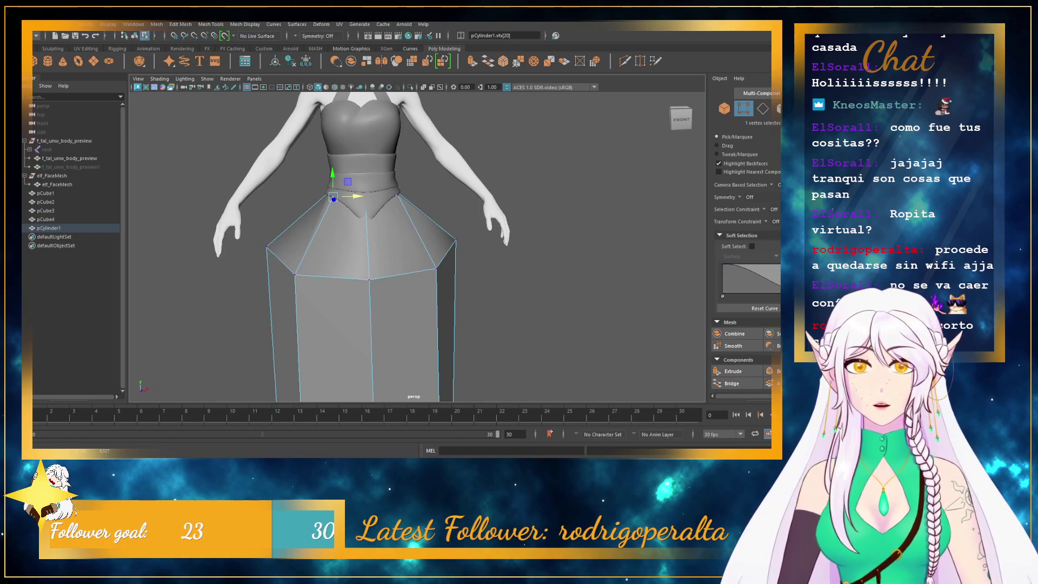
scroll(435, 325, up, 3)
scroll(530, 305, down, 6)
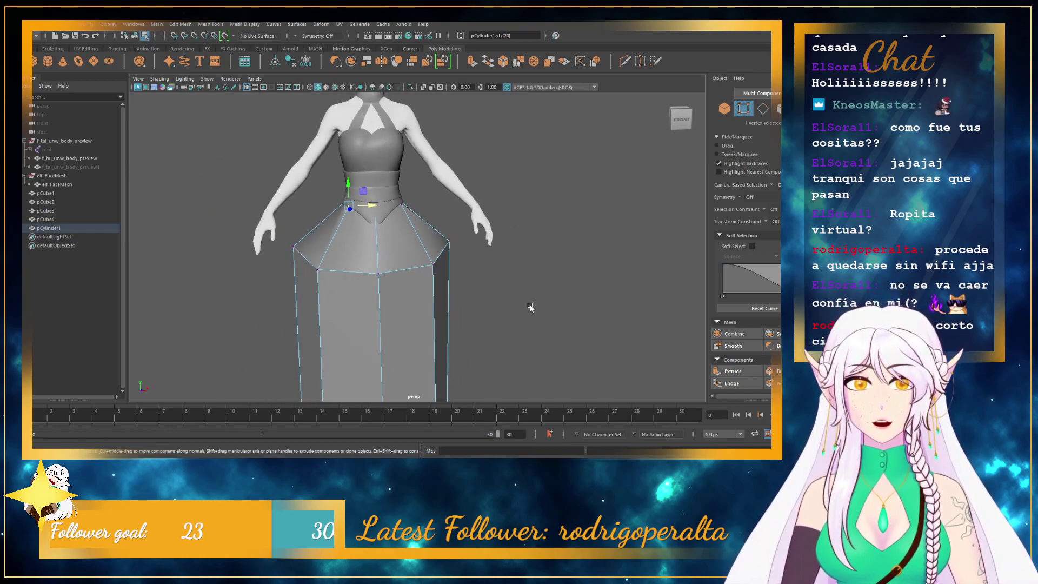
alt+middle_drag(487, 319, 480, 270)
click(442, 207)
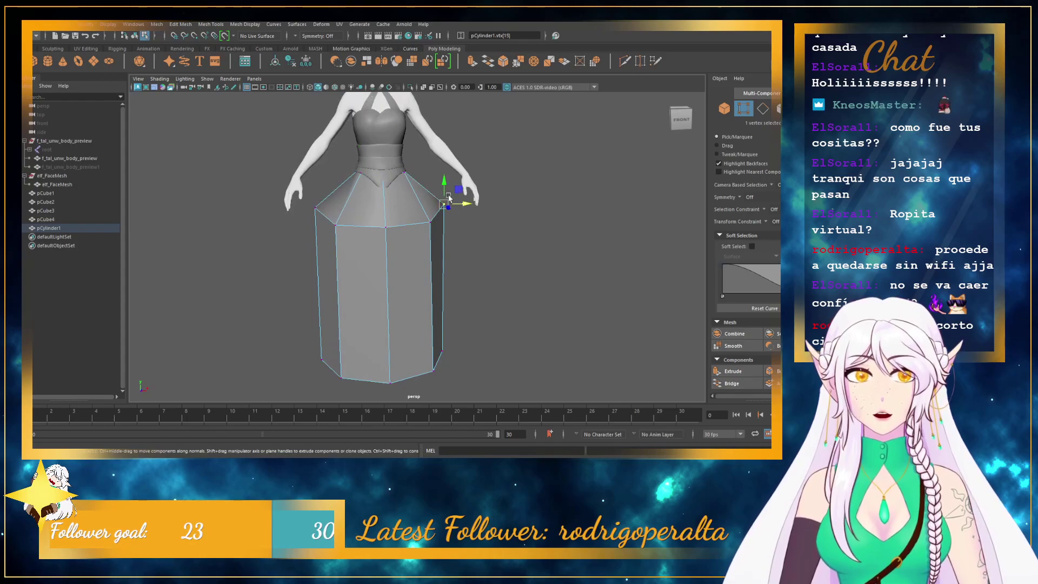
key(ctrl+z)
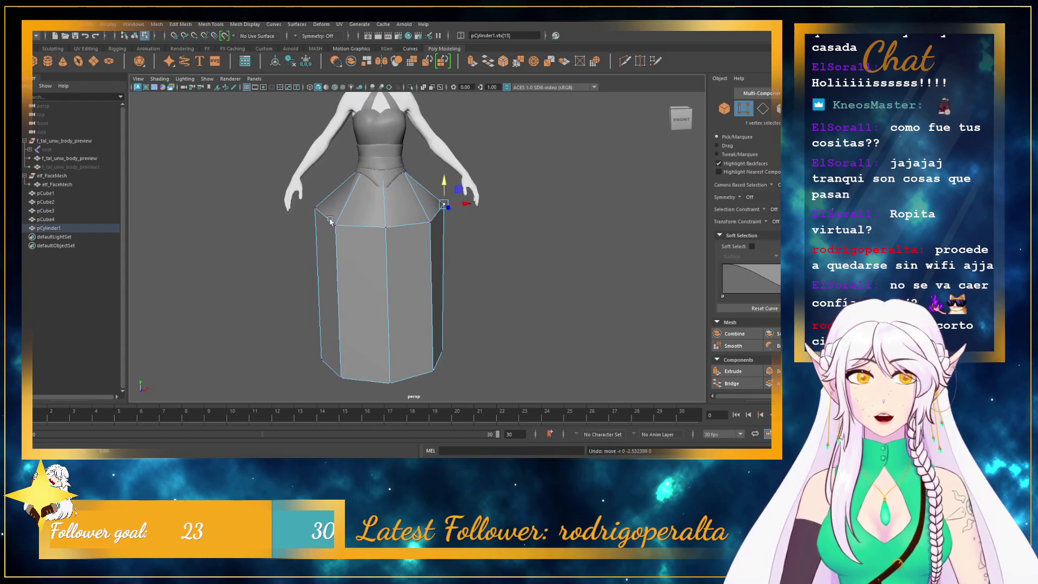
- Scale the skirt's eight hem vertices outward into a wide flare and shift them slightly backward
click(433, 371)
shift+double_click(388, 384)
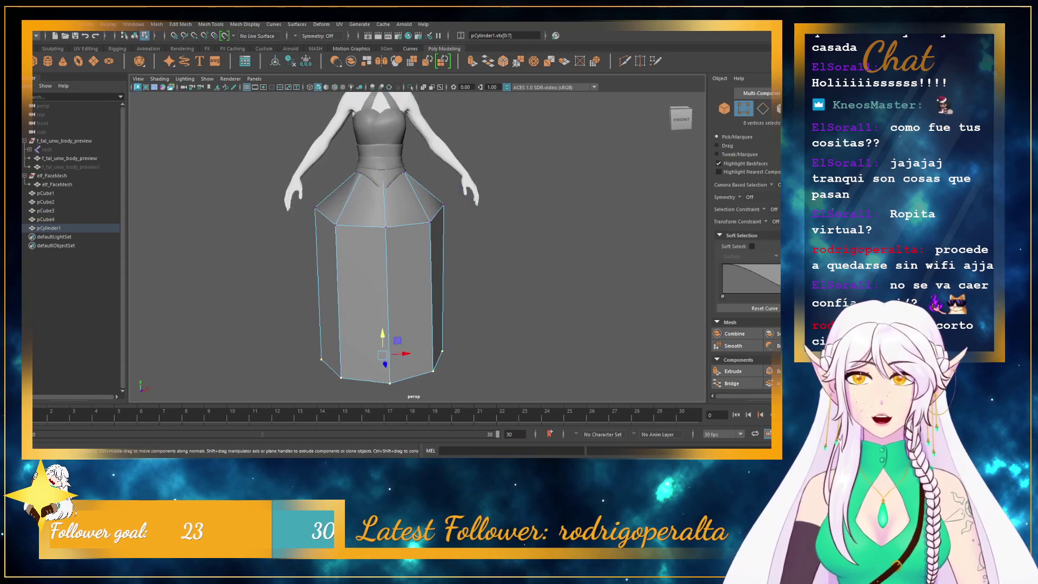
key(r)
drag(382, 355, 500, 289)
key(w)
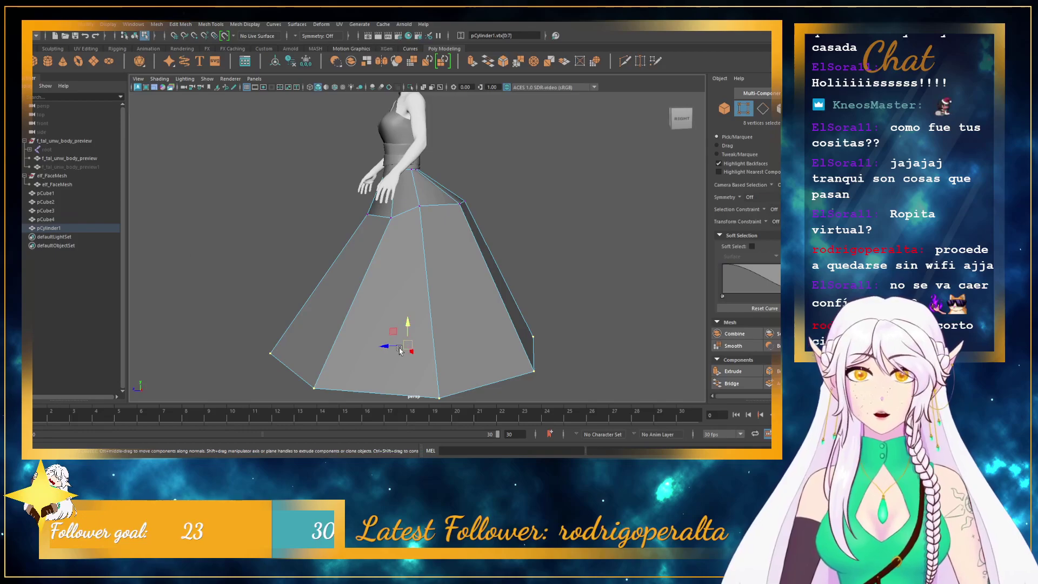
drag(382, 348, 397, 294)
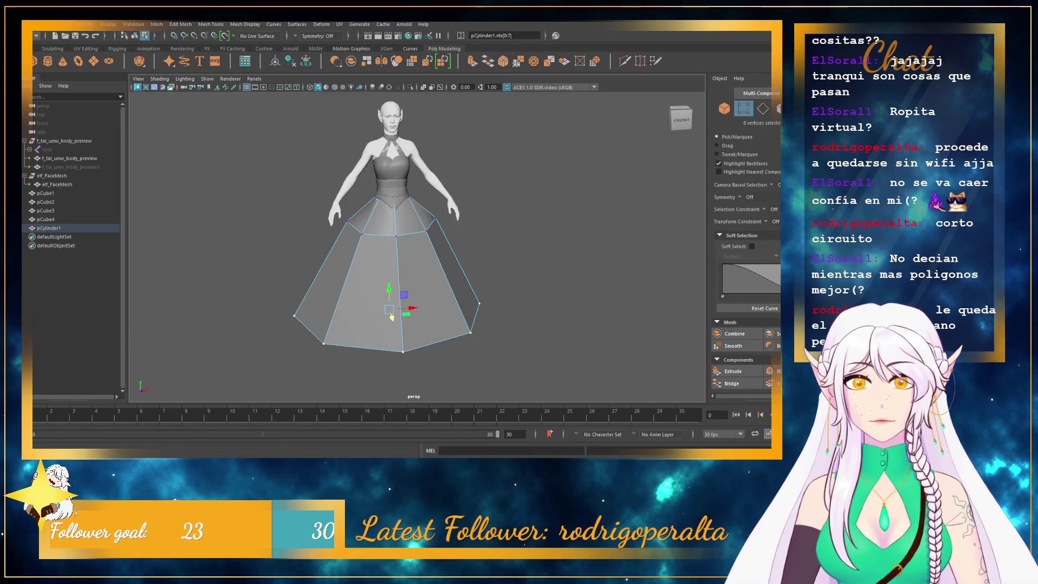
- Switch to MetaHuman Creator in the browser and play the elf character's Idle animation
key(alt+Tab)
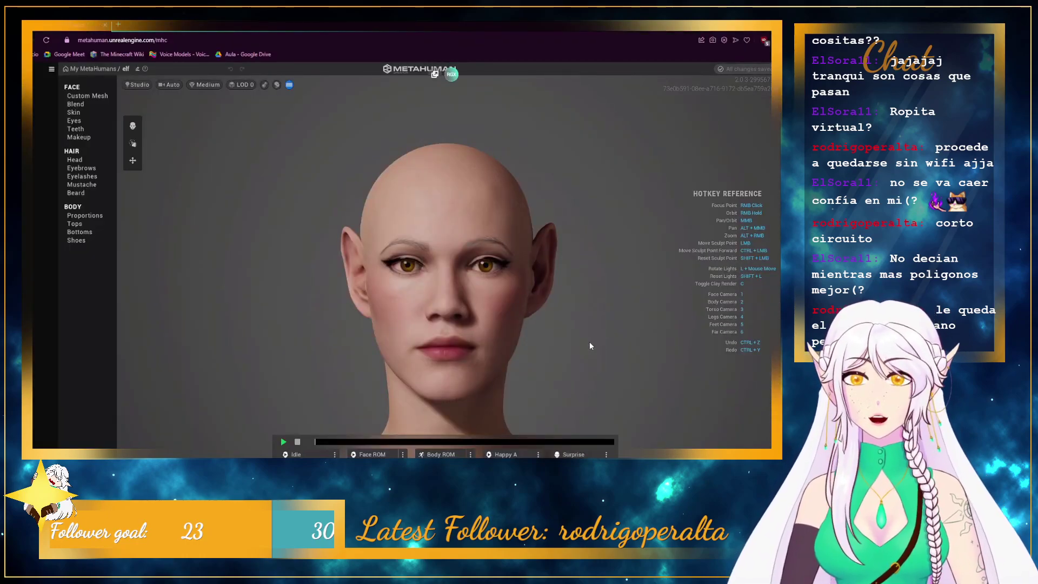
mouse_move(589, 341)
right_down()
mouse_move(461, 342)
mouse_move(595, 347)
right_up()
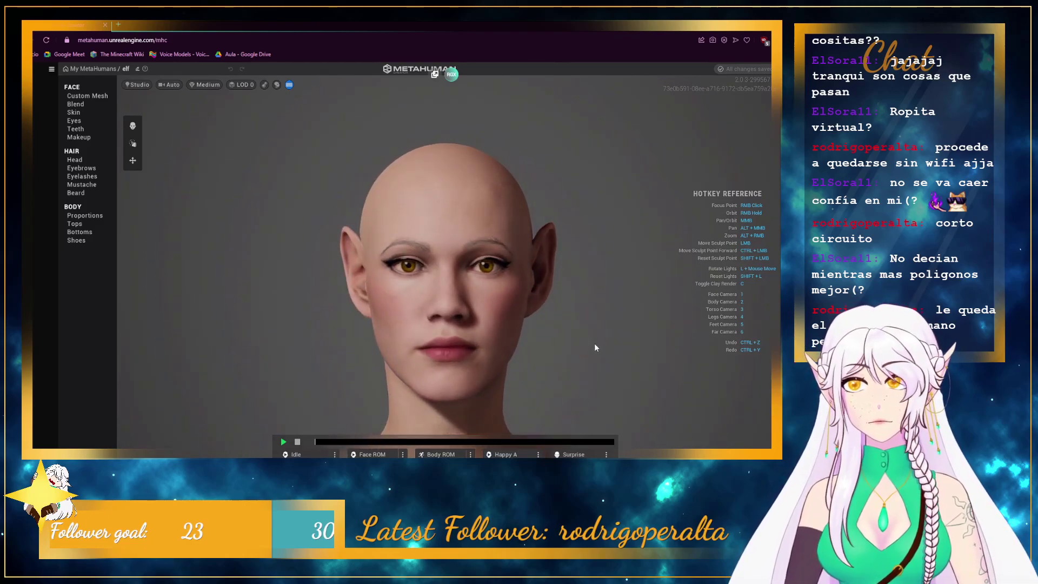
click(284, 443)
- Set the render quality to Epic (Ray Traced) and the lighting preset to Split
click(205, 84)
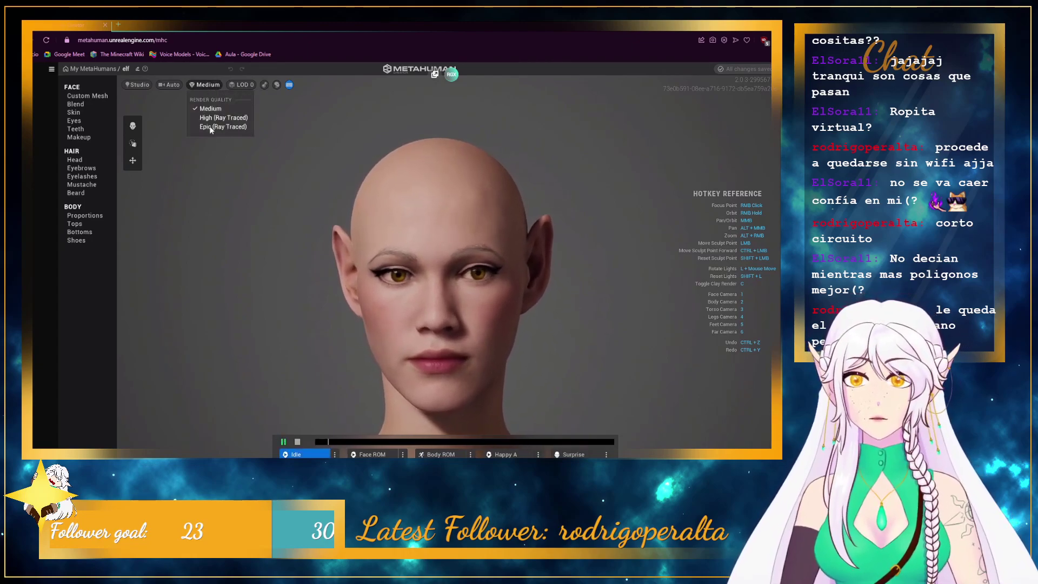
click(211, 127)
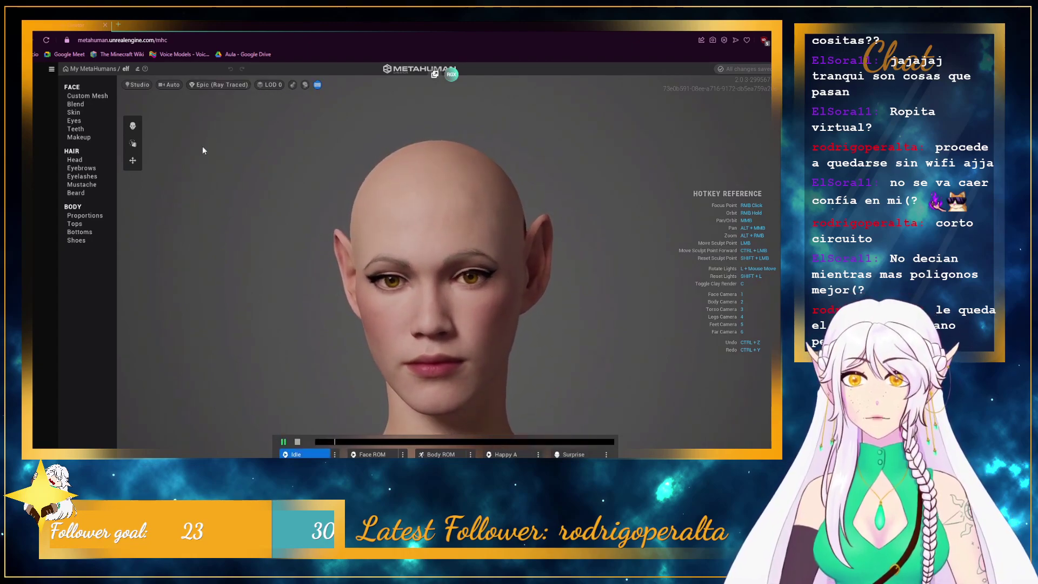
click(146, 84)
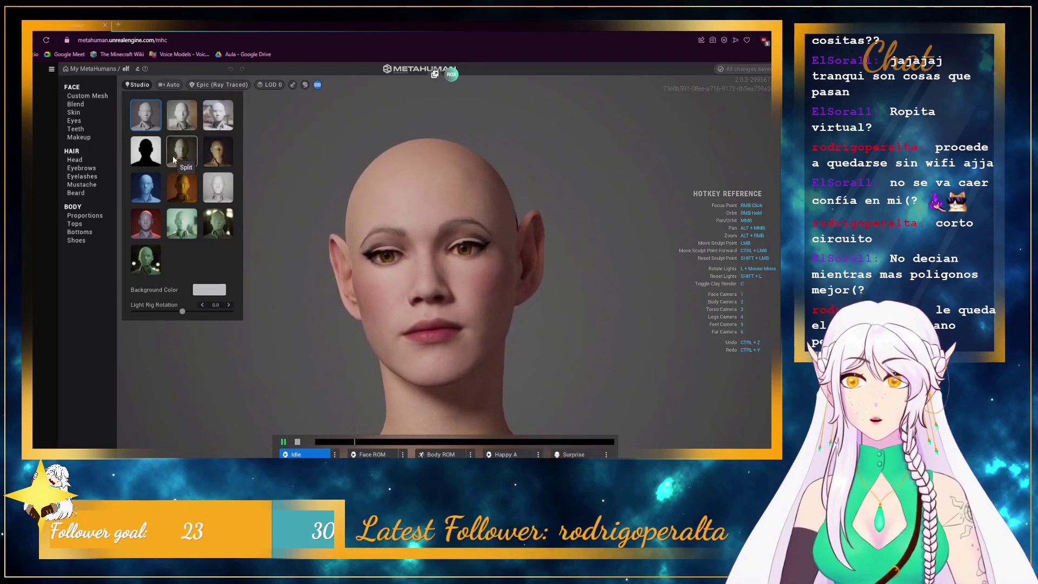
click(173, 155)
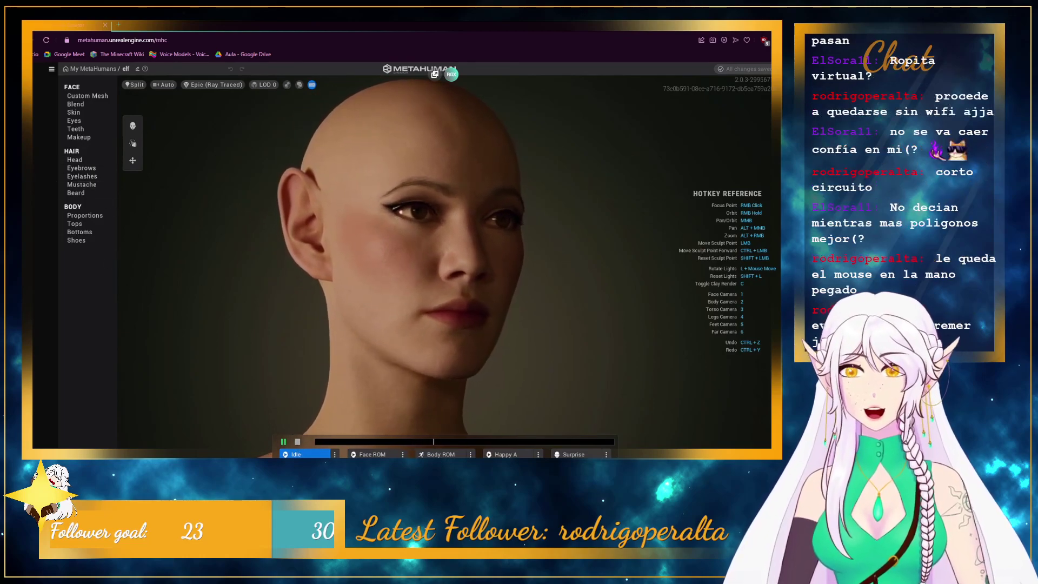
- Give the MetaHuman the Long Straight hairstyle
click(86, 162)
scroll(198, 378, down, 6)
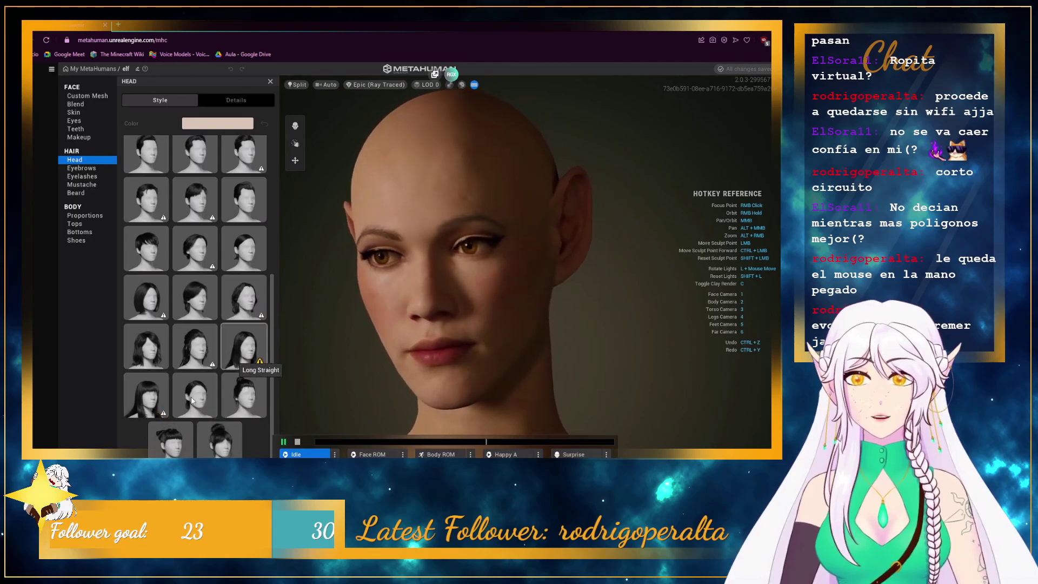
click(249, 348)
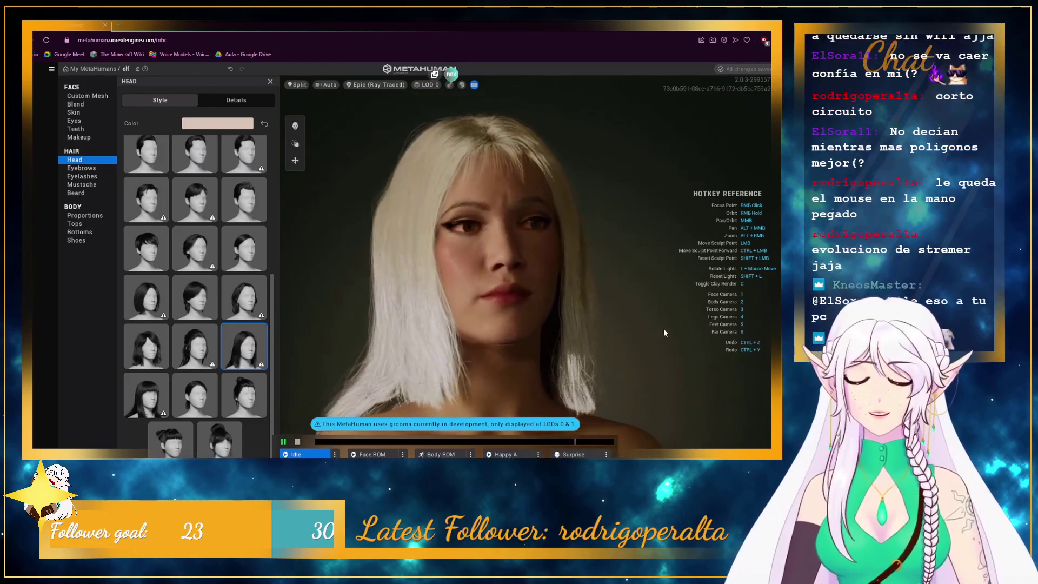
- Preview the full body with the Body ROM animation and the face with Happy A, and pause playback
key(2)
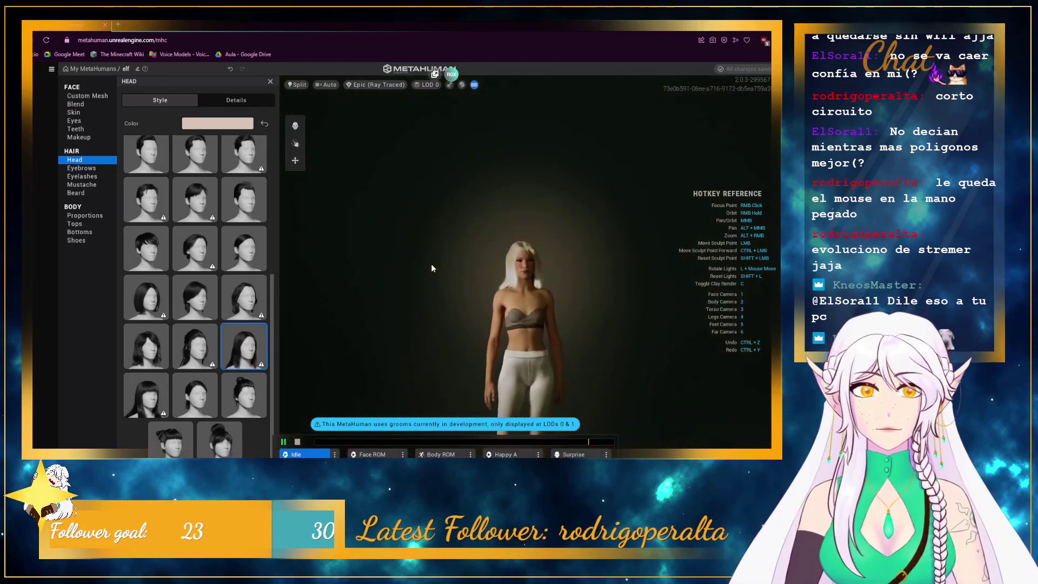
middle_drag(433, 258, 362, 215)
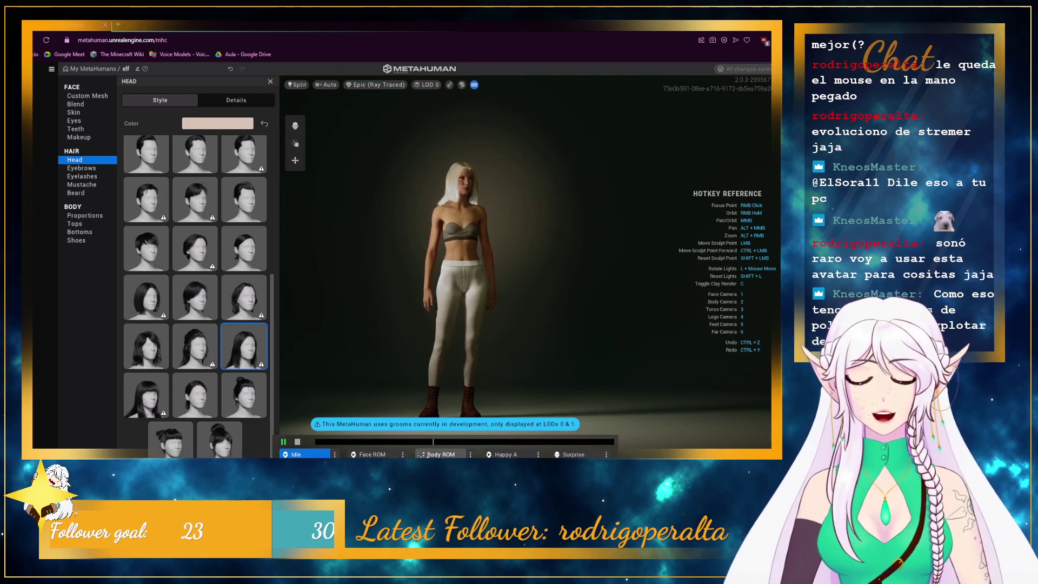
click(425, 455)
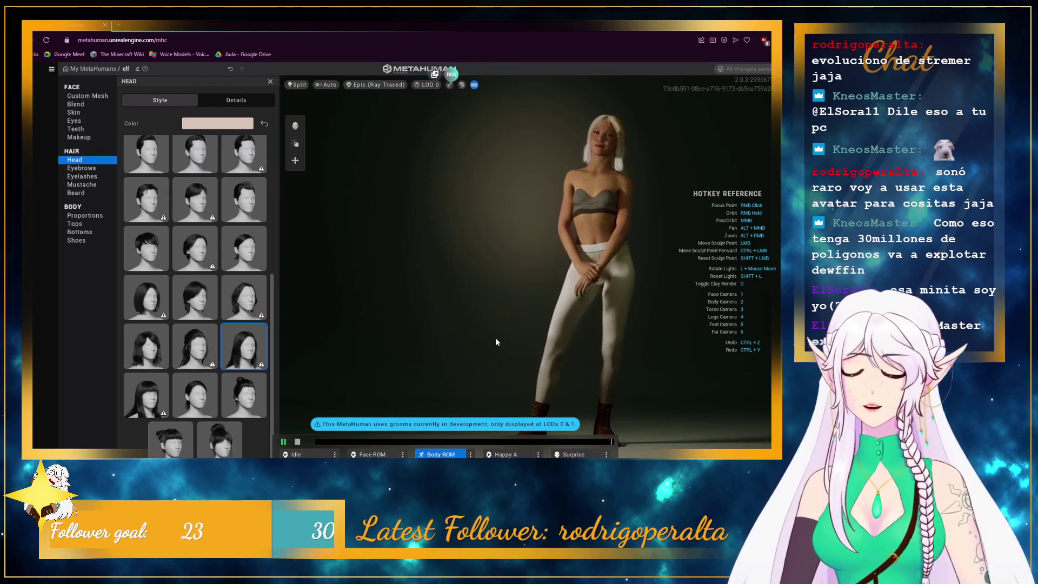
click(360, 442)
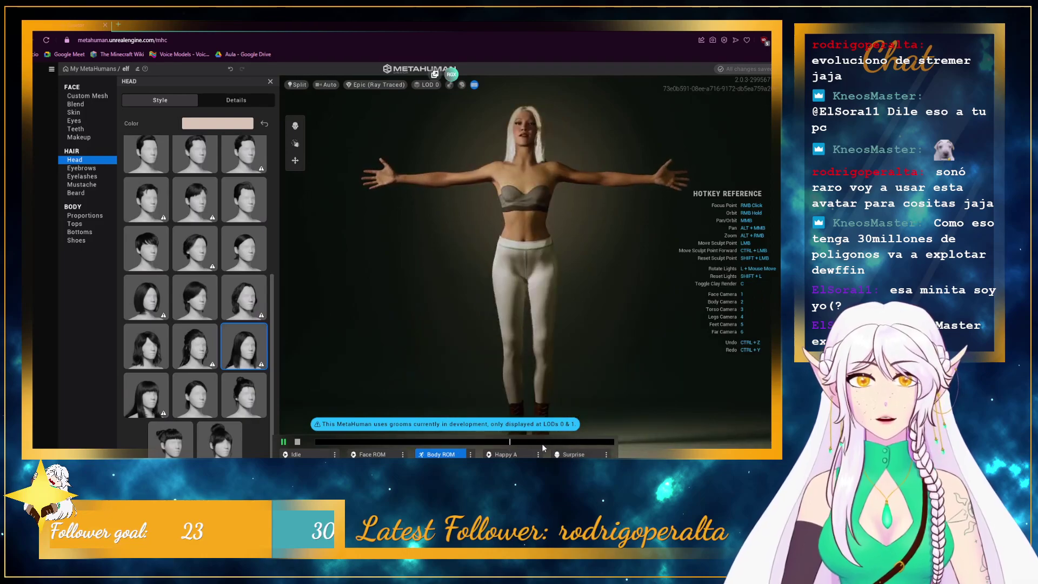
click(503, 454)
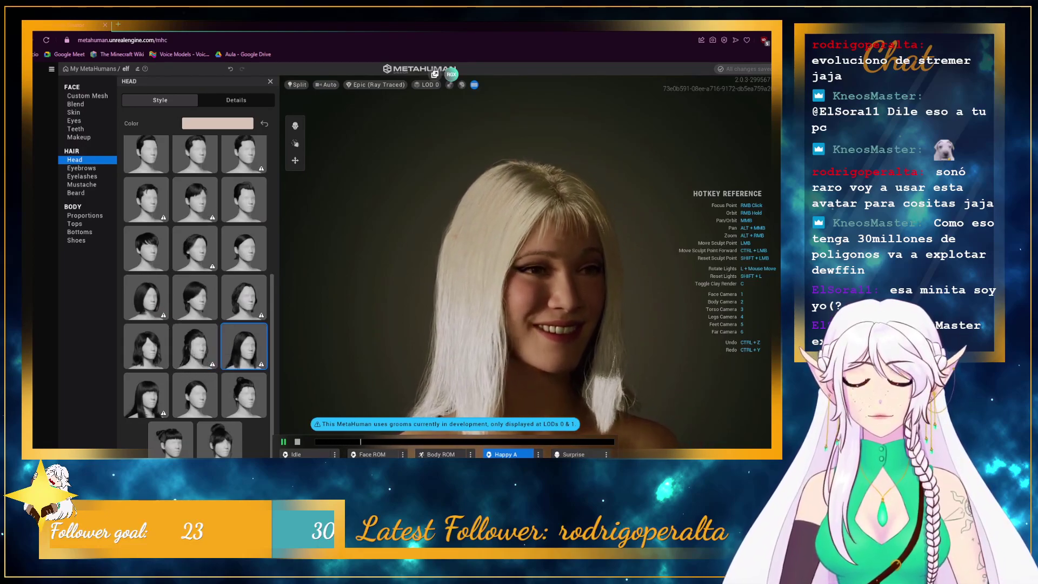
click(285, 443)
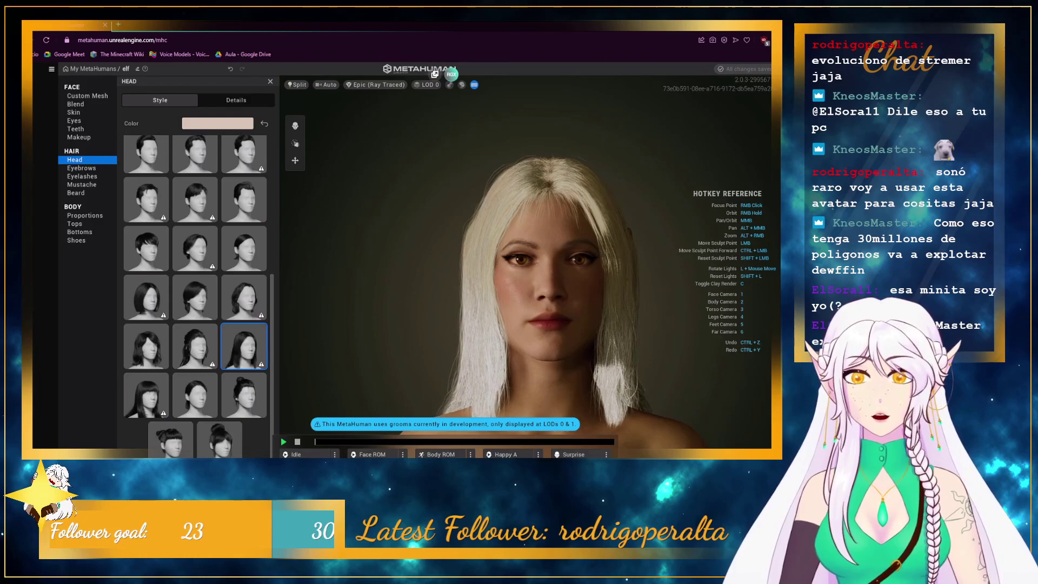
- Switch back to Maya and scale the two side vertices of the skirt's hip ring closer together
key(alt+Tab)
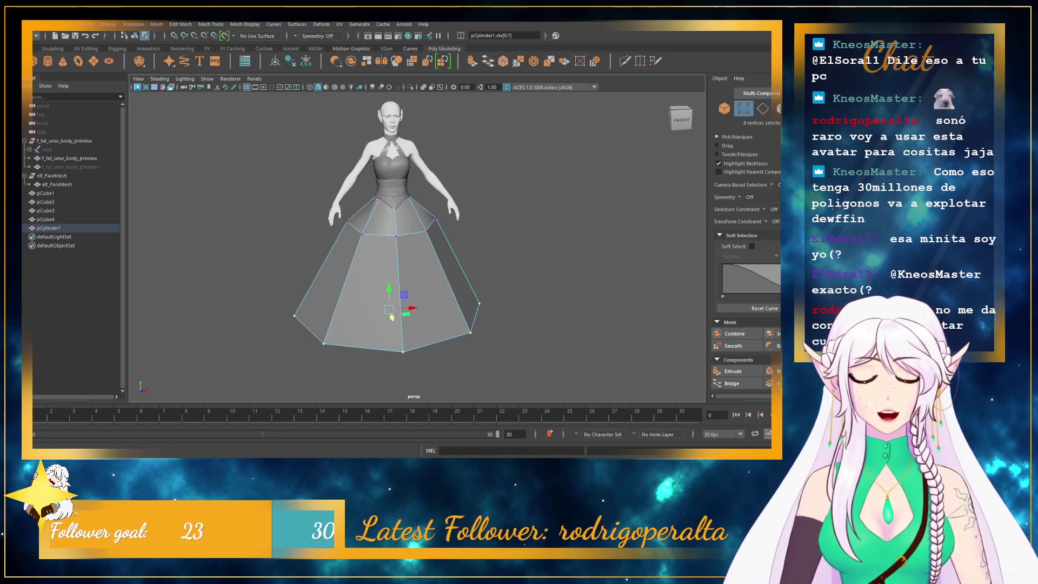
scroll(405, 236, up, 3)
mouse_move(533, 246)
alt+mouse_down()
mouse_move(506, 243)
mouse_move(519, 250)
alt+mouse_up()
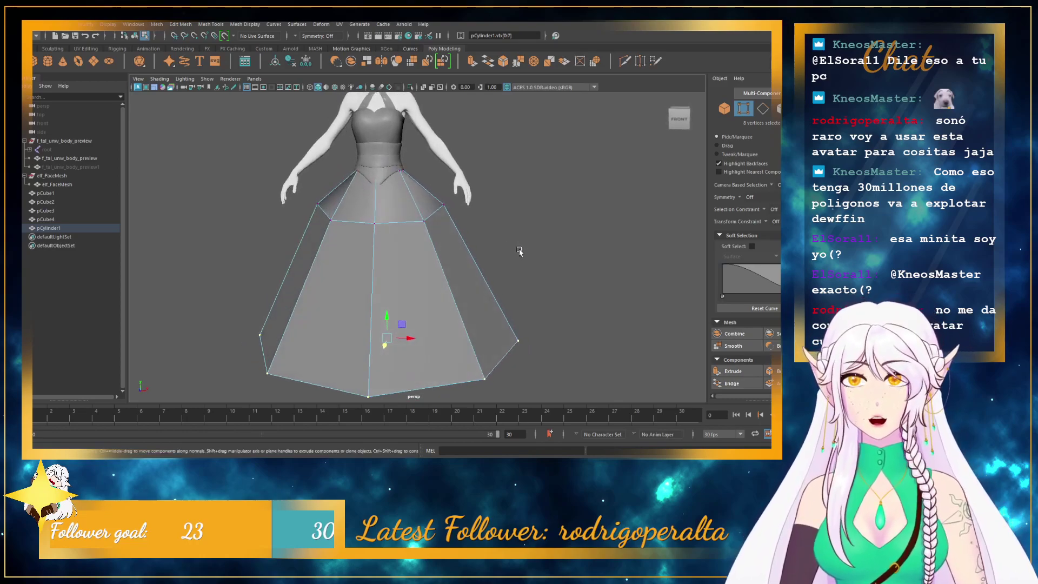
drag(447, 193, 463, 205)
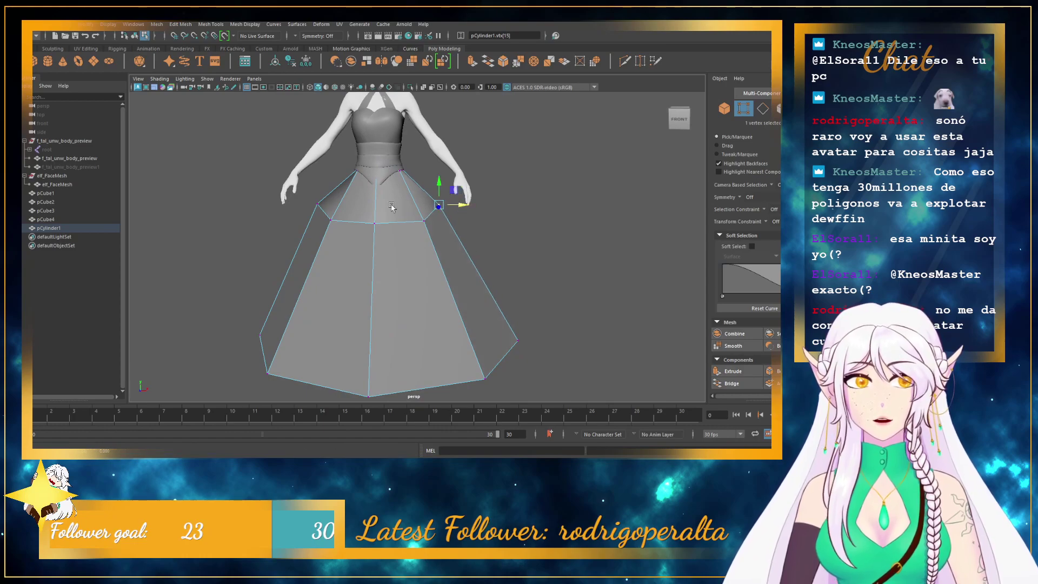
shift+click(317, 205)
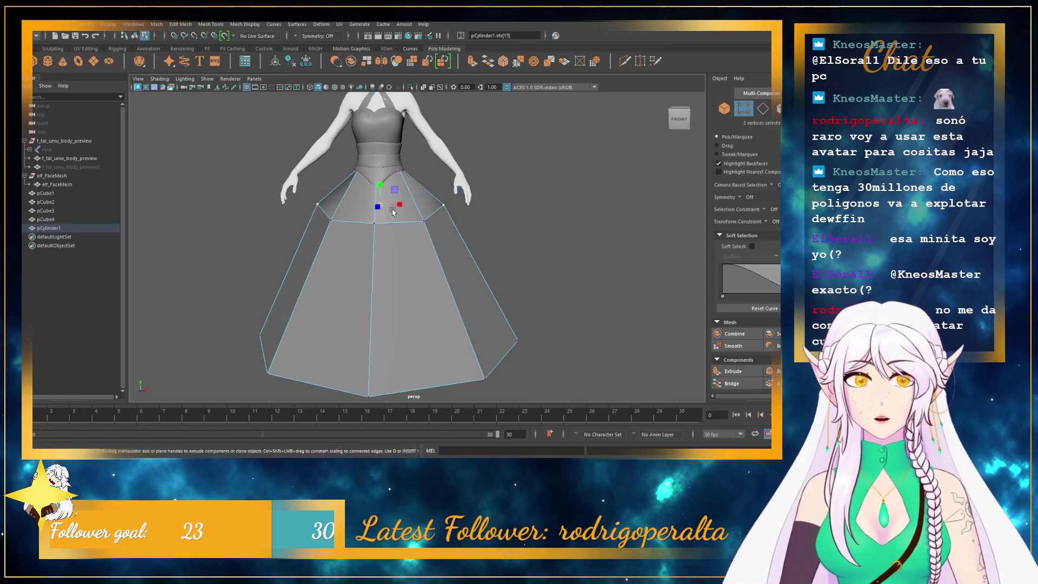
drag(399, 204, 402, 229)
- Scale the two front waist vertices of the skirt to fit them around the belt
scroll(438, 192, down, 2)
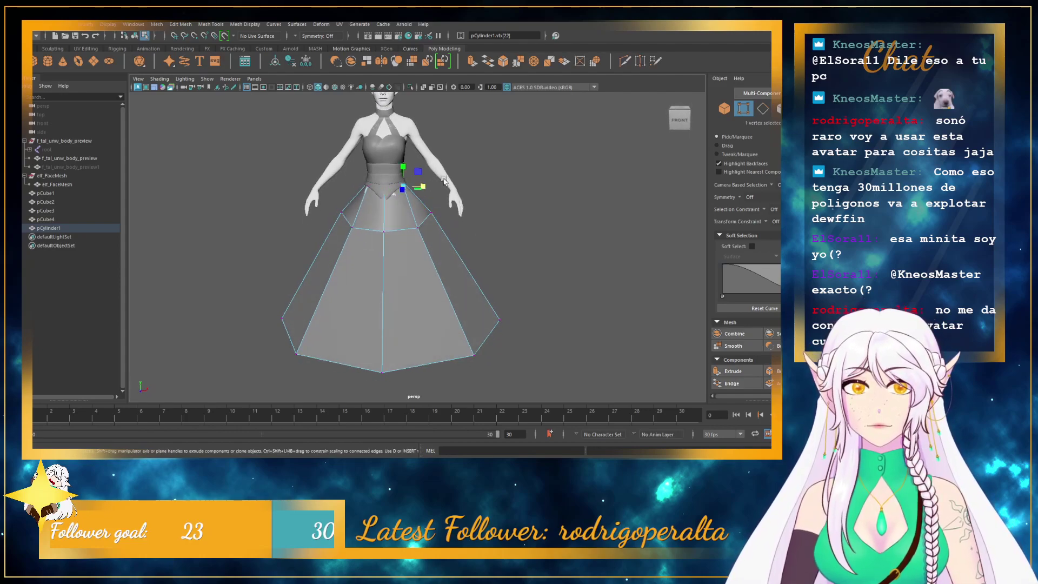
scroll(434, 224, up, 3)
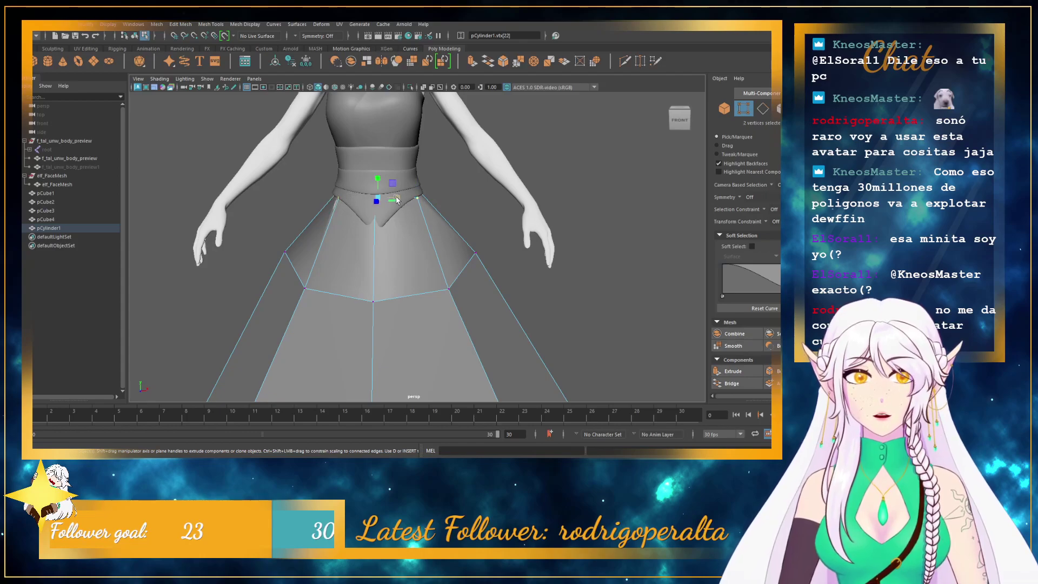
alt+drag(463, 208, 402, 215)
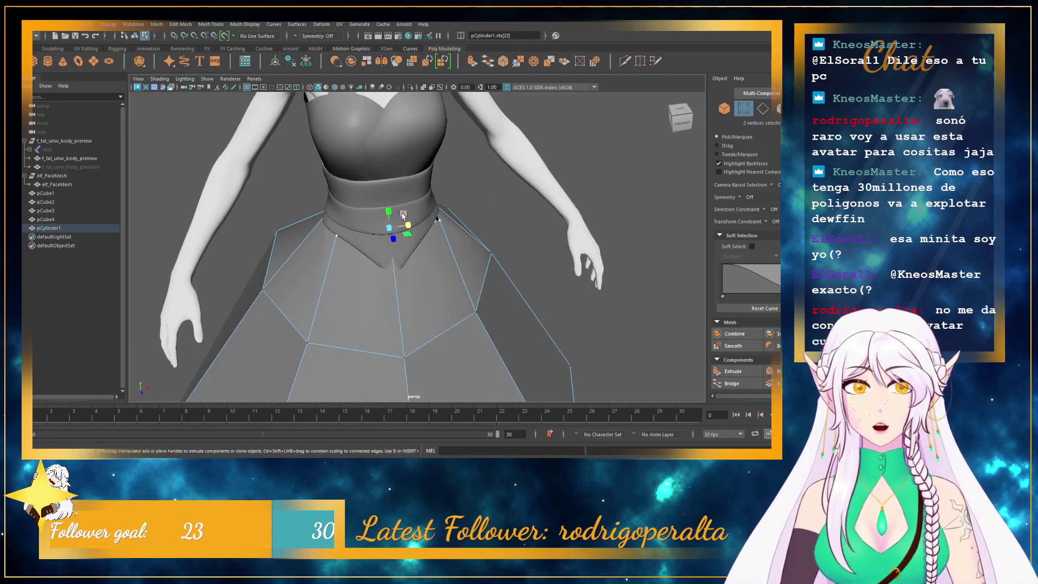